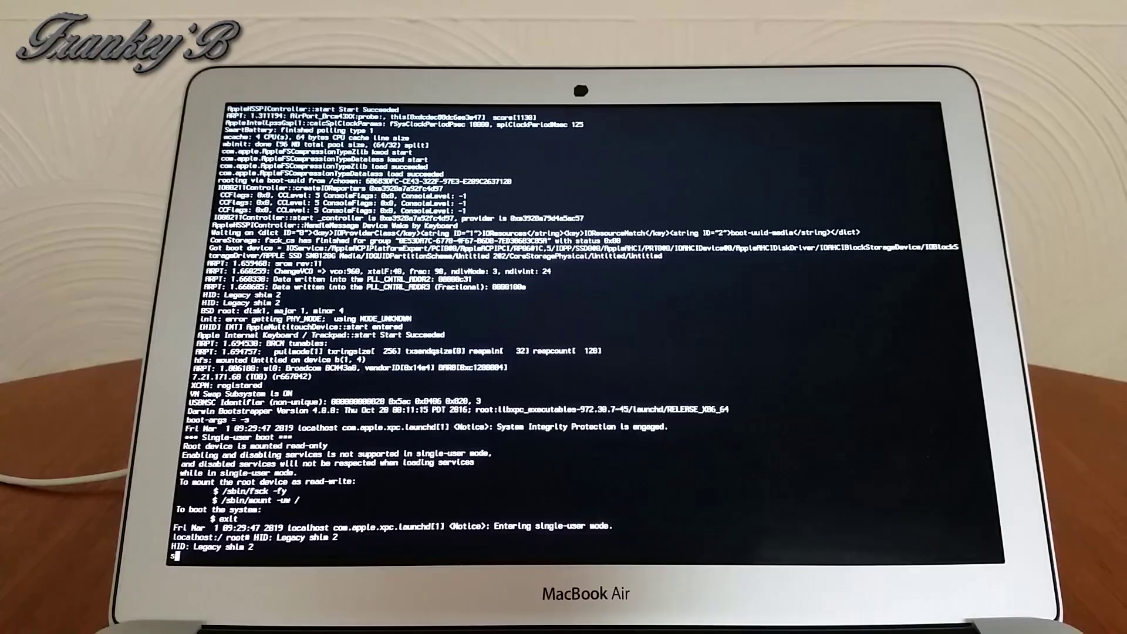
{"action": "key", "text": "Return"}
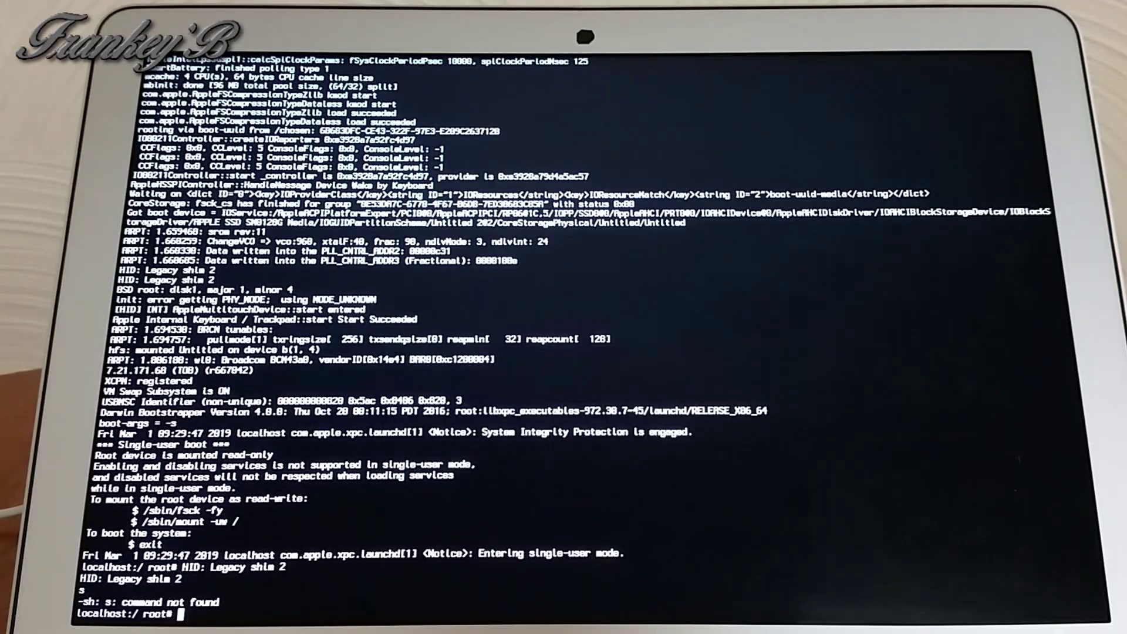
{"action": "key", "text": "Return"}
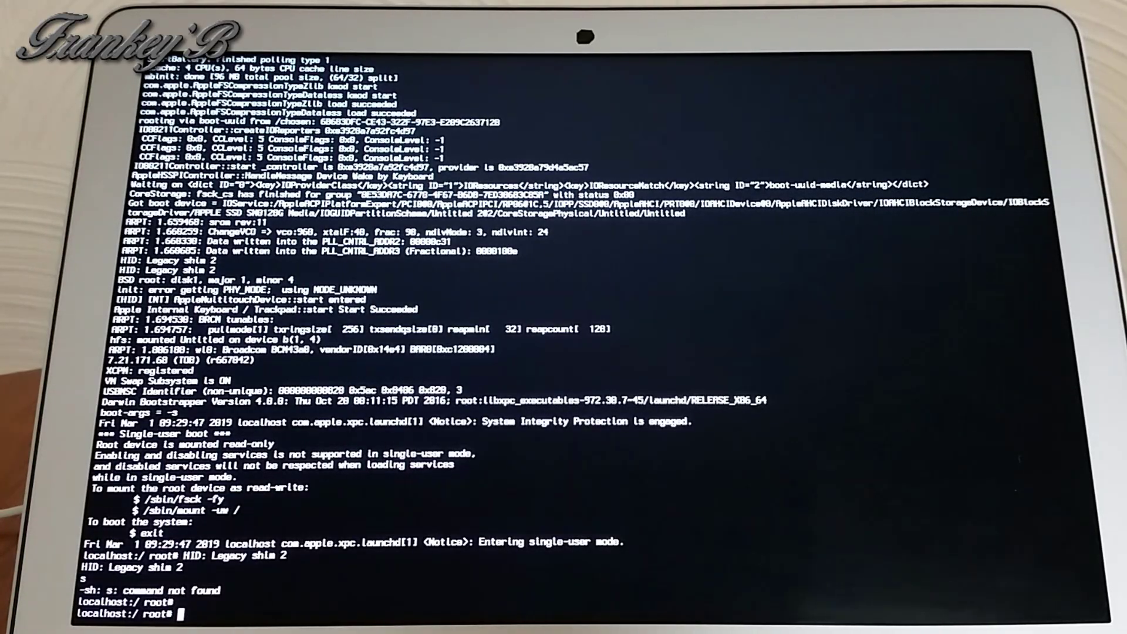
{"action": "key", "text": "Return"}
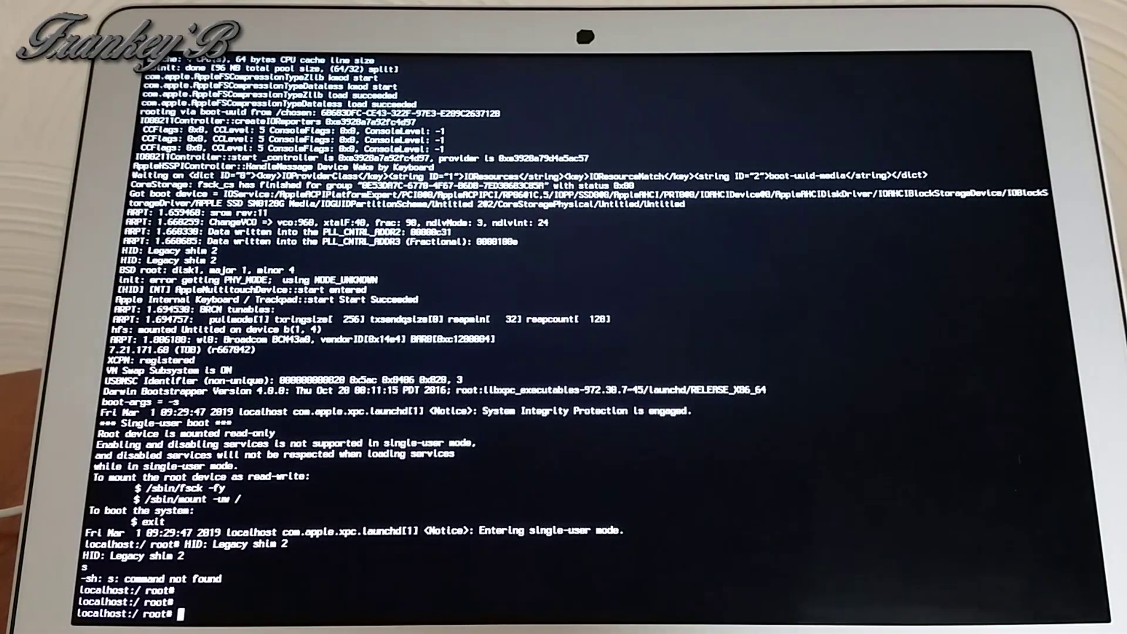
{"action": "key", "text": "Return"}
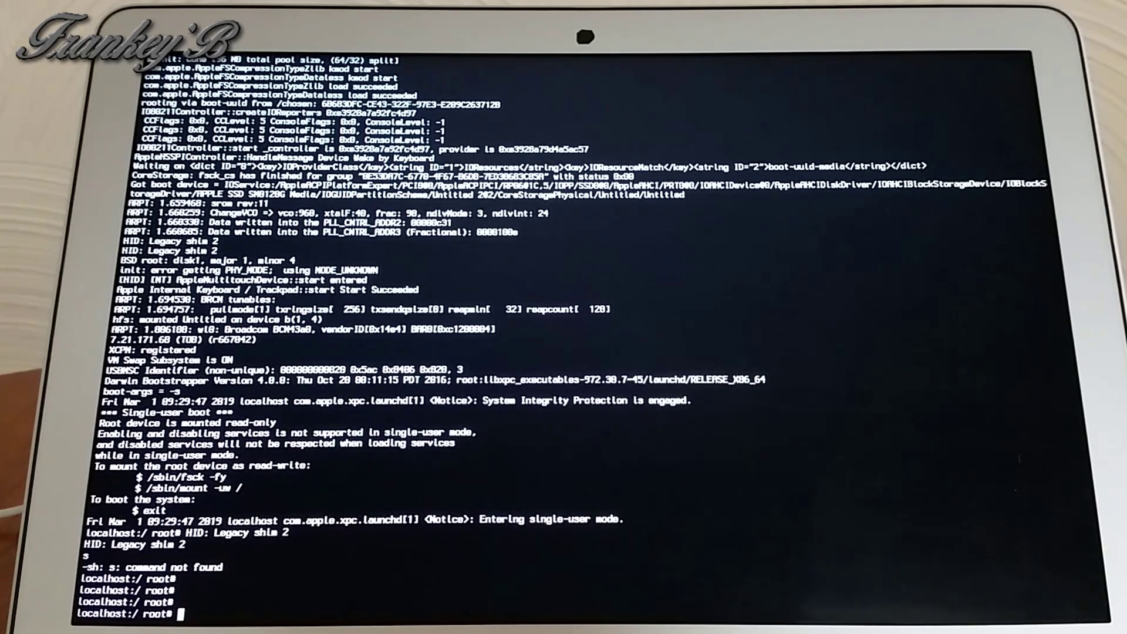
{"action": "type", "text": "m"}
{"action": "type", "text": "oun"}
{"action": "type", "text": "t "}
{"action": "type", "text": "-"}
{"action": "type", "text": "uw"}
{"action": "type", "text": " /"}
Run mount -uw / to remount the startup volume's root filesystem read-write.
{"action": "key", "text": "Return"}
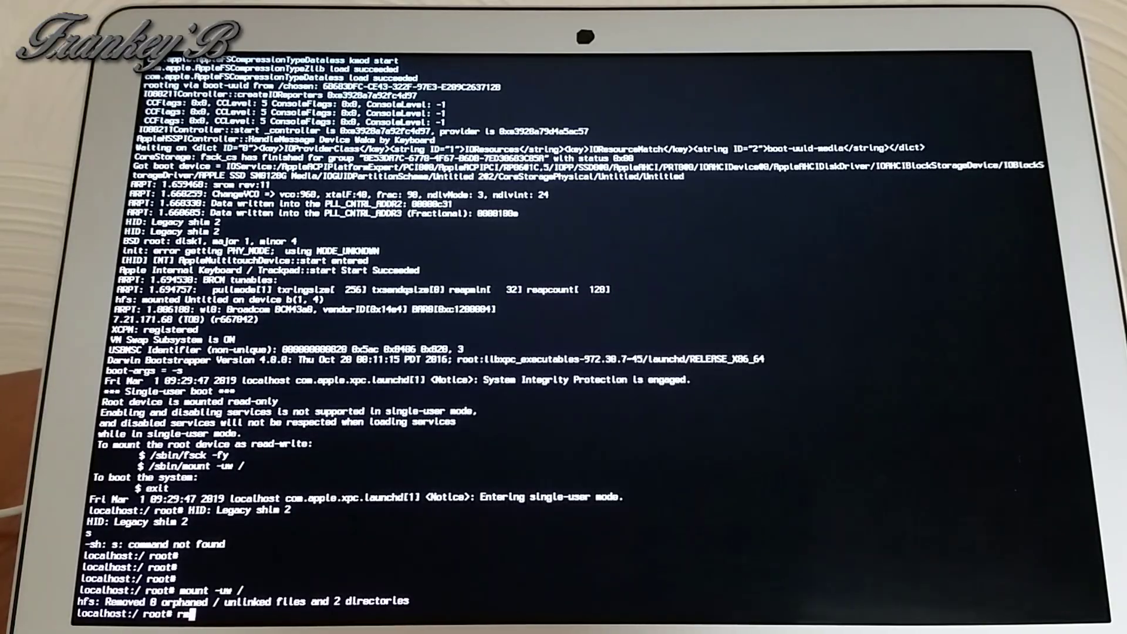
{"action": "type", "text": "rm"}
{"action": "type", "text": " /"}
{"action": "type", "text": "va"}
{"action": "type", "text": "r/"}
{"action": "type", "text": "d"}
{"action": "type", "text": "b/"}
{"action": "type", "text": "."}
{"action": "type", "text": "Ap"}
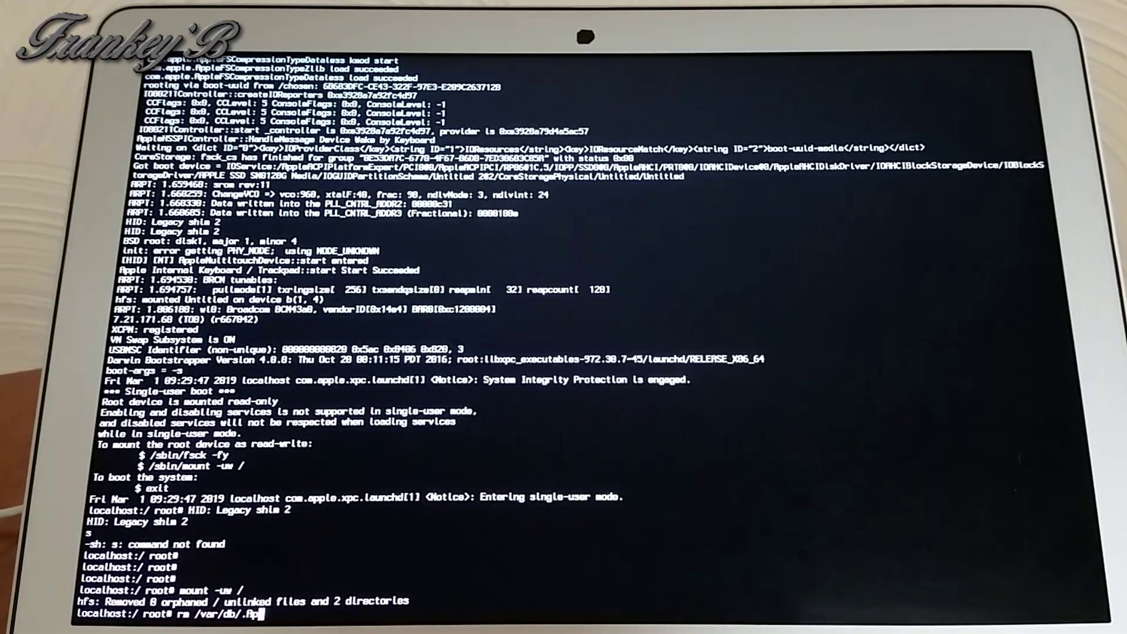
{"action": "type", "text": "ple"}
{"action": "type", "text": "Set"}
{"action": "type", "text": "up"}
{"action": "type", "text": "Do"}
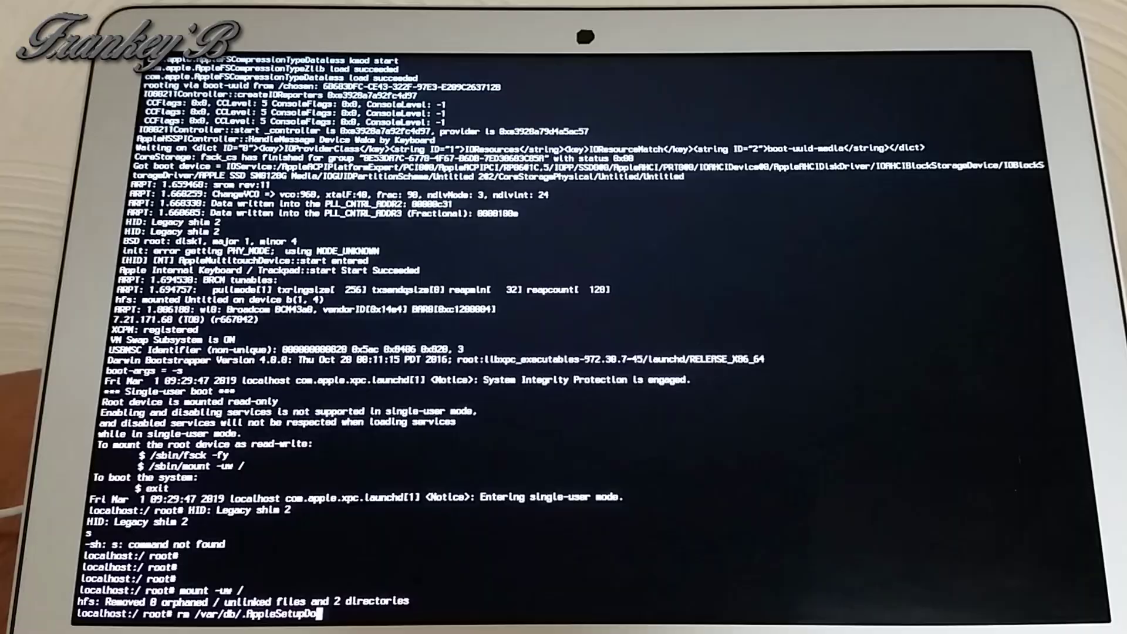
{"action": "type", "text": "ne"}
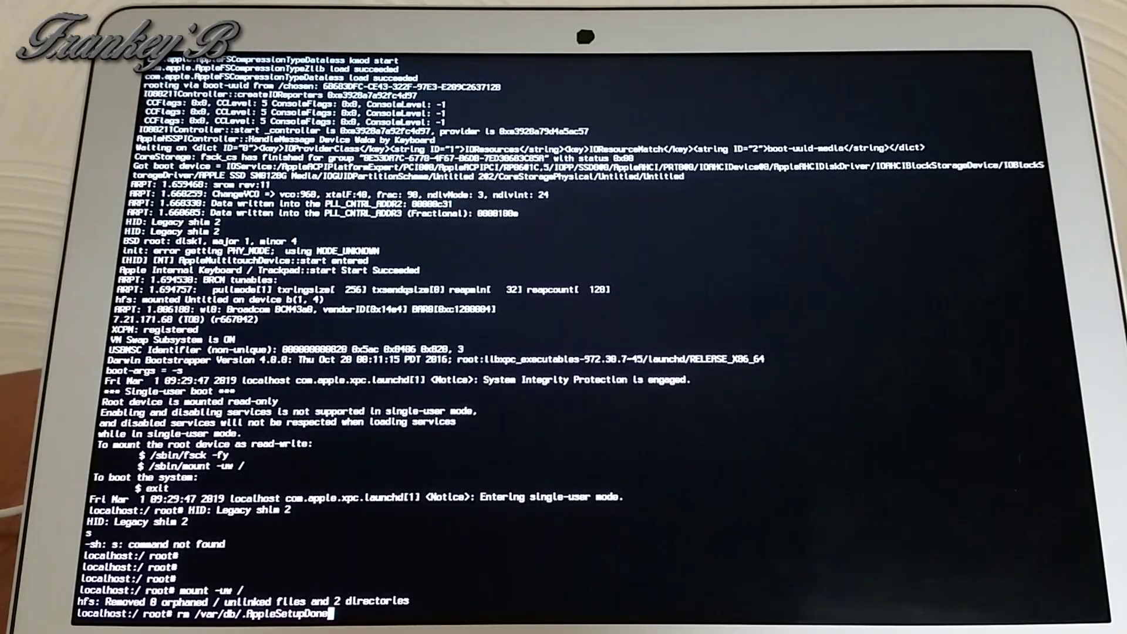
Run rm /var/db/.AppleSetupDone to remove the setup-complete marker file.
{"action": "key", "text": "Return"}
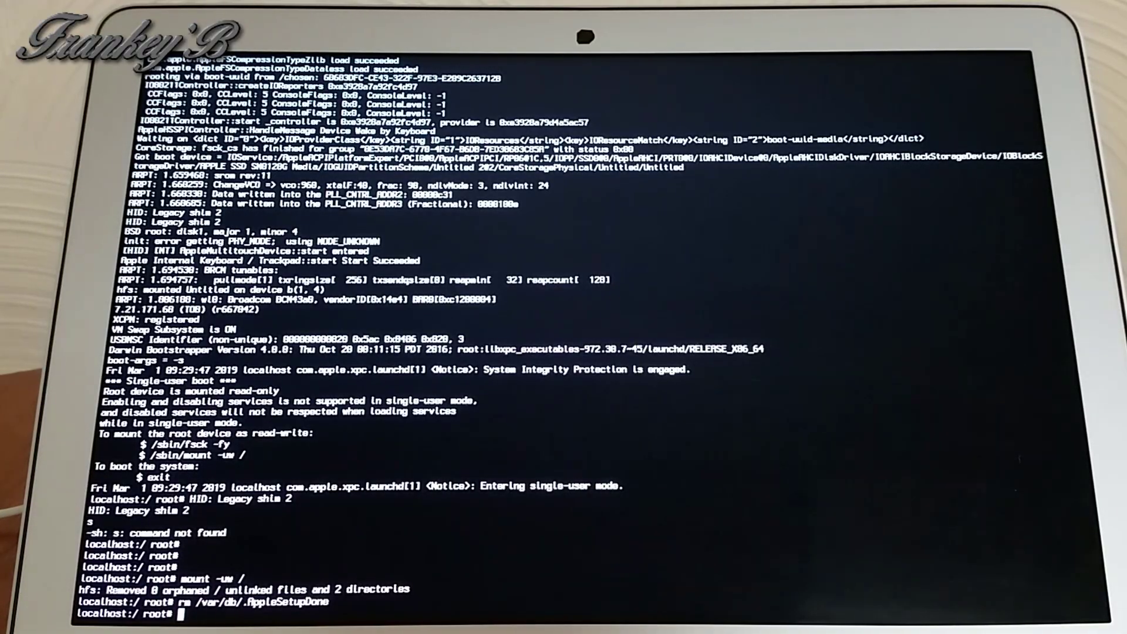
{"action": "type", "text": "s"}
{"action": "type", "text": "hu"}
{"action": "type", "text": "tdo"}
{"action": "type", "text": "wn"}
{"action": "type", "text": " -"}
{"action": "type", "text": "h "}
{"action": "type", "text": "now"}
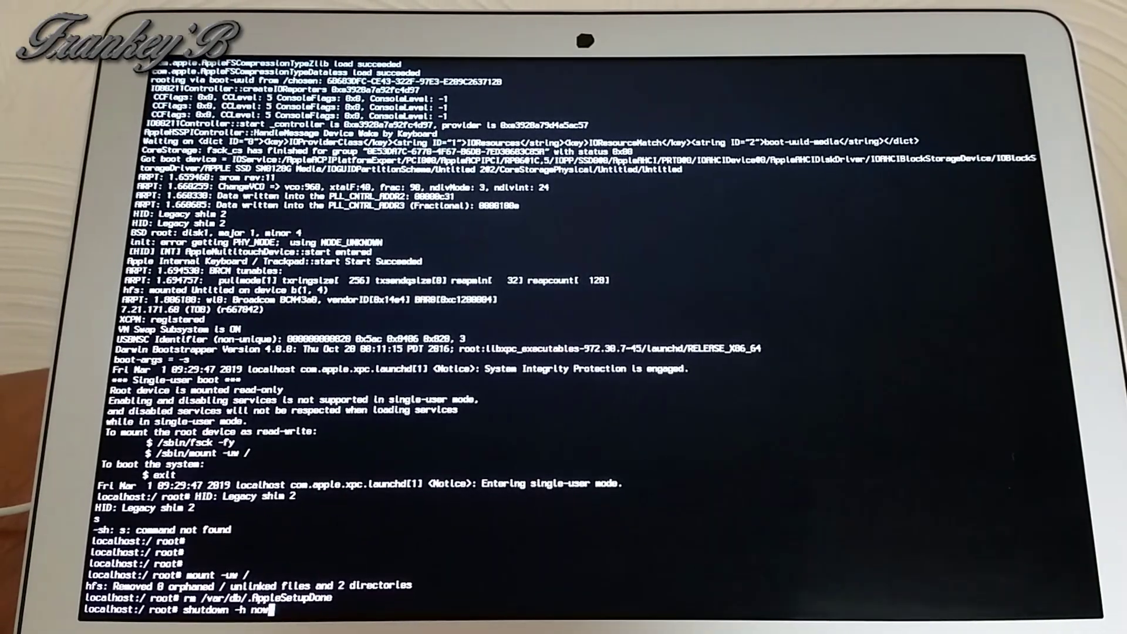
Run shutdown -h now to halt the Mac immediately.
{"action": "key", "text": "Return"}
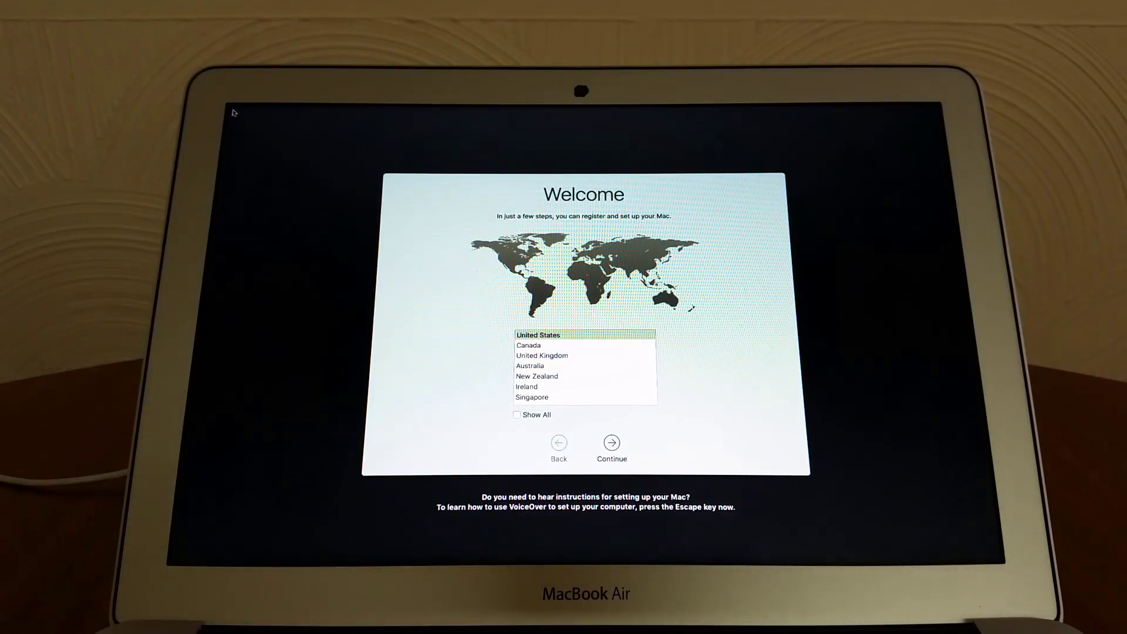
Accept United States as the country and the British keyboard layout.
{"action": "left_click", "coordinate": [611, 443]}
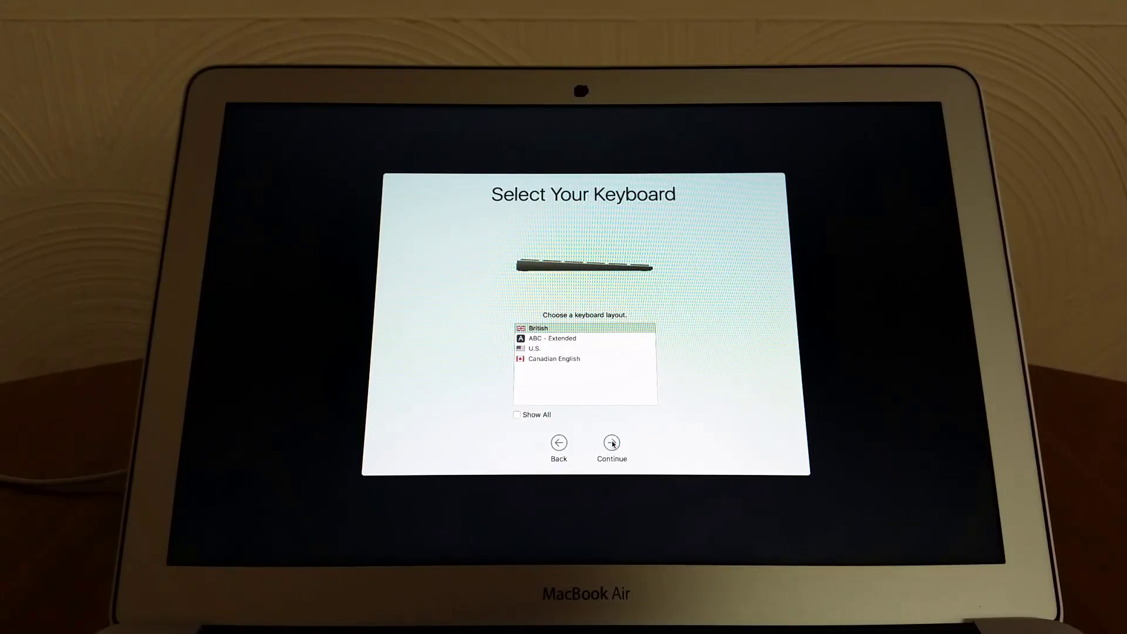
{"action": "left_click", "coordinate": [612, 444]}
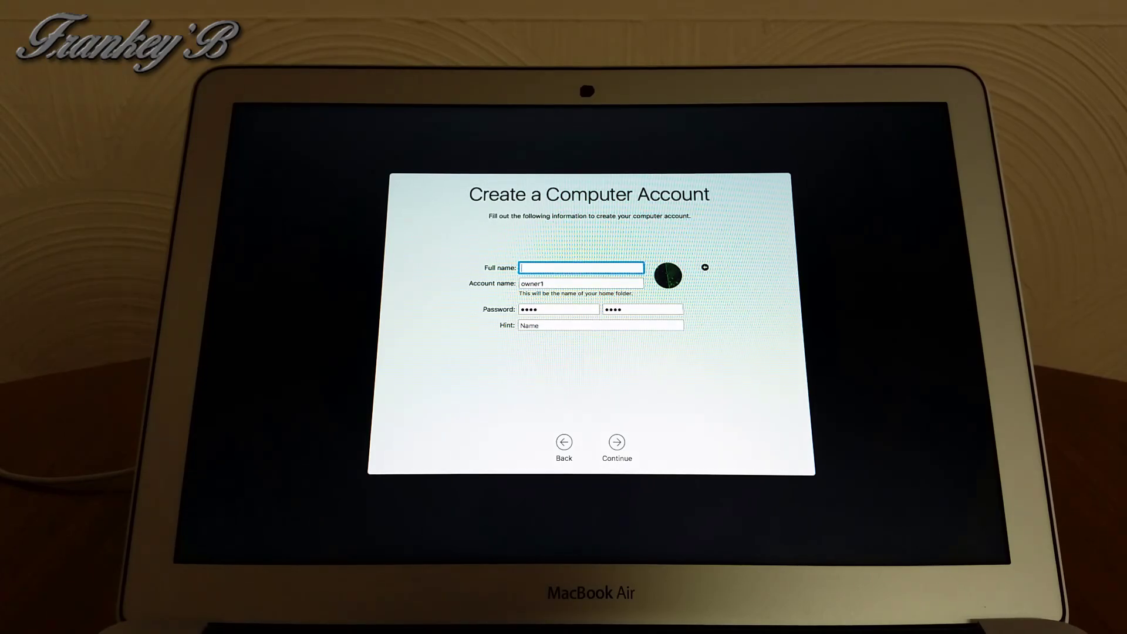
{"action": "type", "text": "Ow"}
{"action": "type", "text": "ne"}
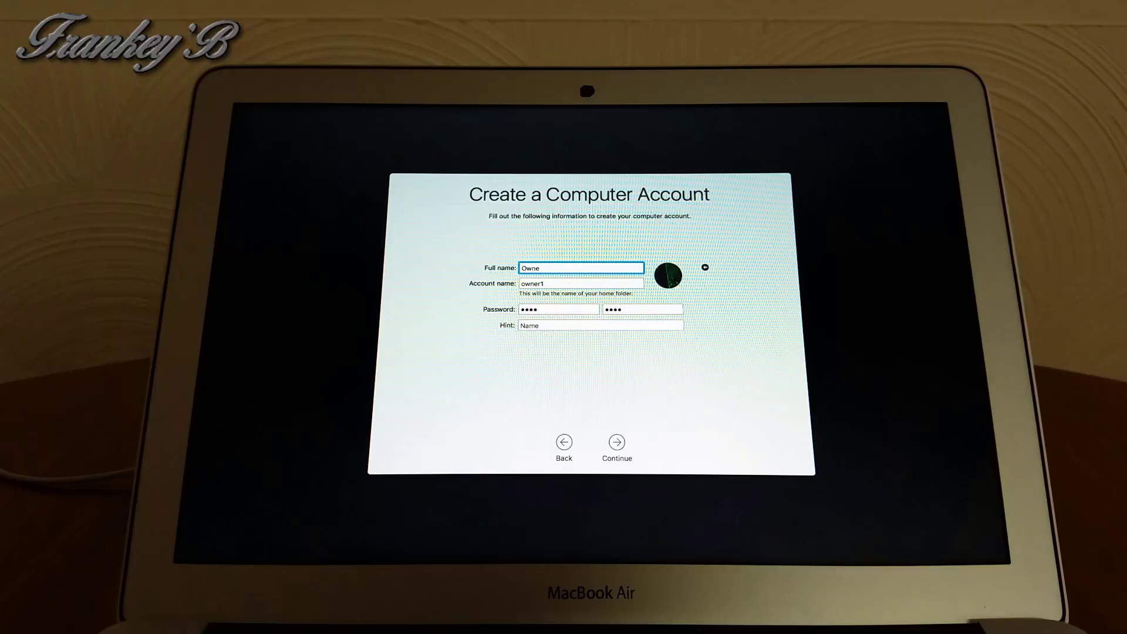